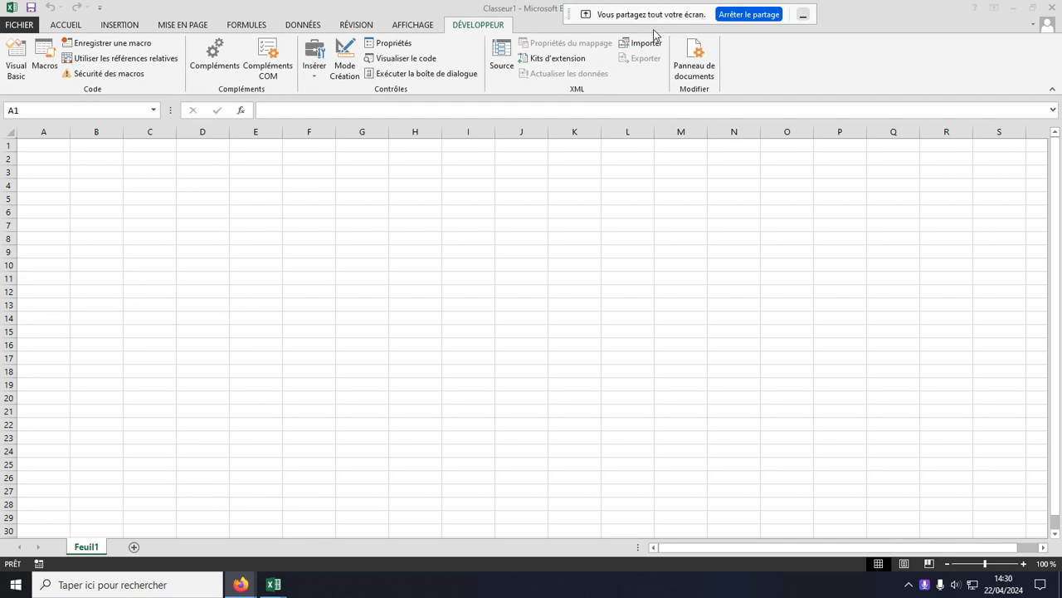
# - Open the Visual Basic editor and inspect the context menu of Module1's empty code window
pyautogui.click(16, 67)
pyautogui.click(16, 66)
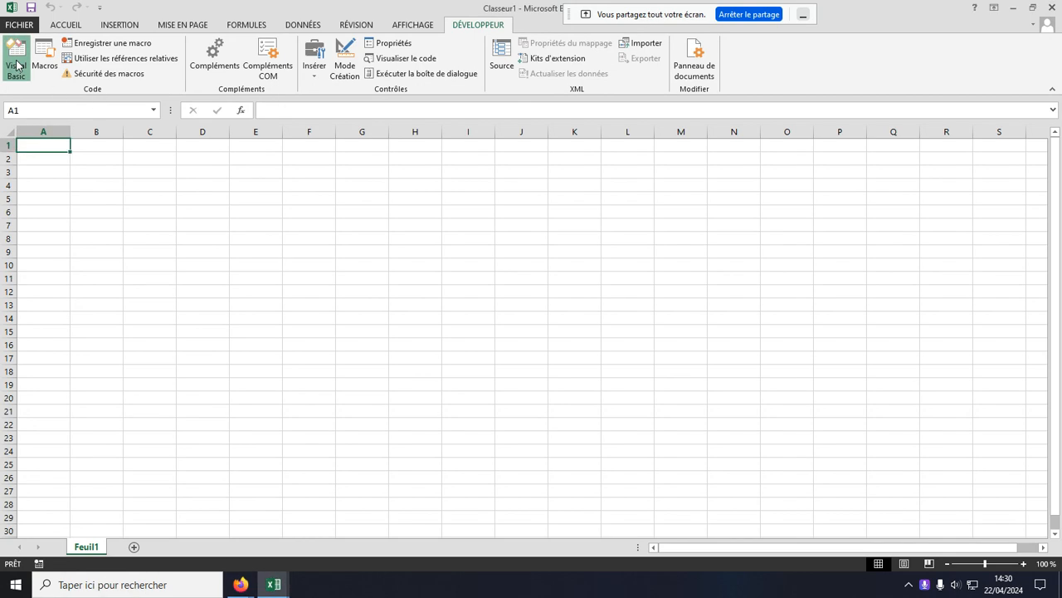
pyautogui.rightClick(300, 116)
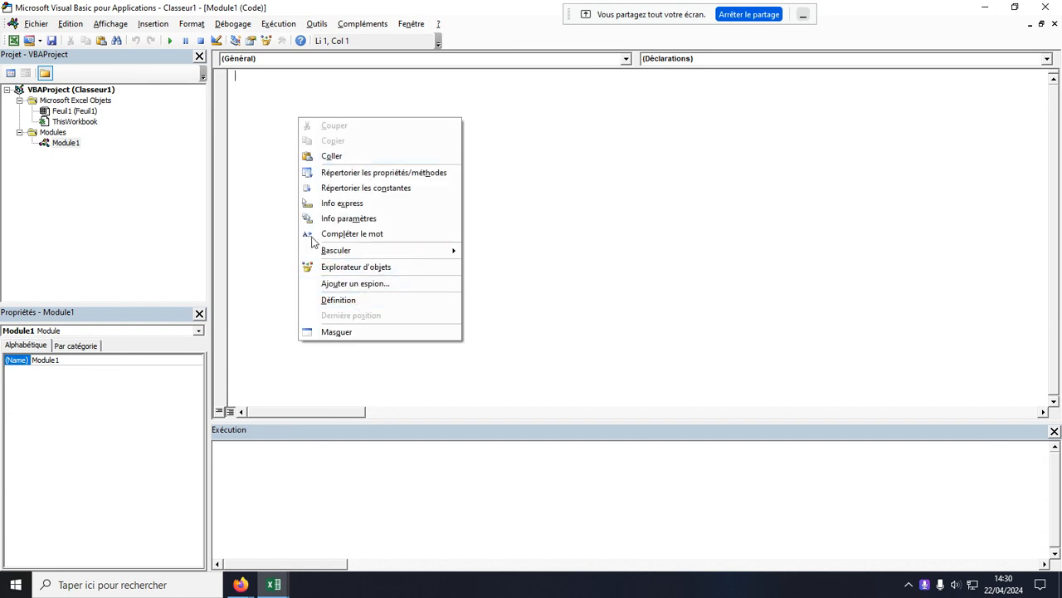
pyautogui.click(263, 139)
# - Check the available add-ins in the Visual Basic editor's add-in manager and close it
pyautogui.click(320, 30)
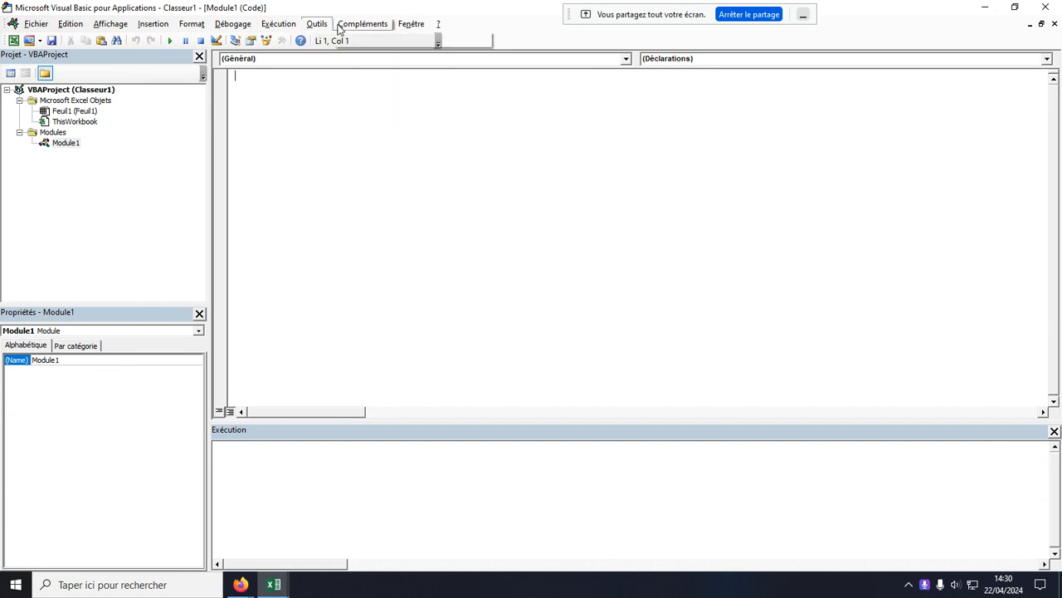
pyautogui.click(363, 29)
pyautogui.click(363, 30)
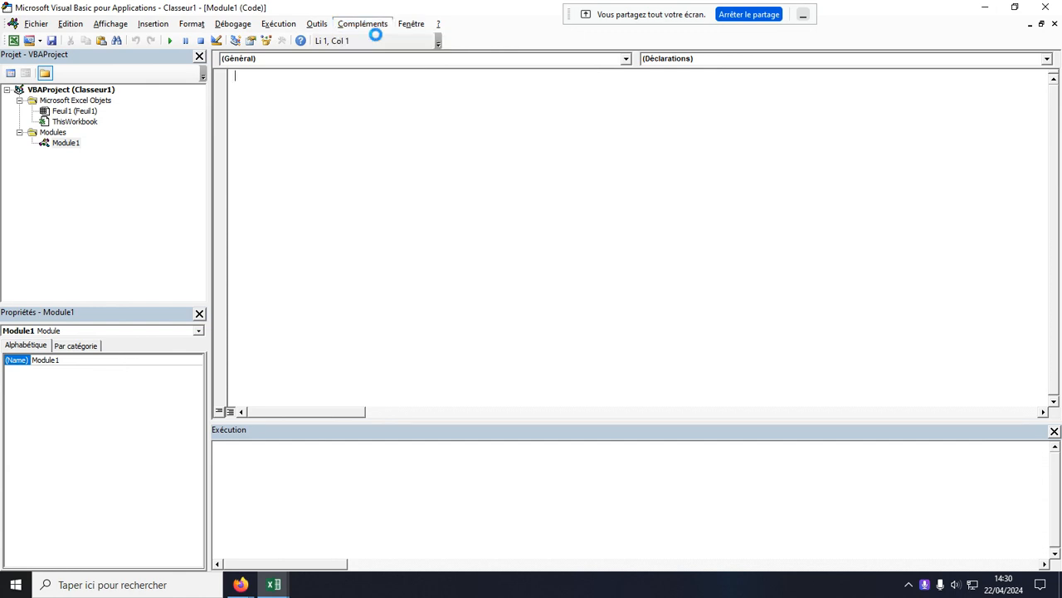
pyautogui.click(380, 39)
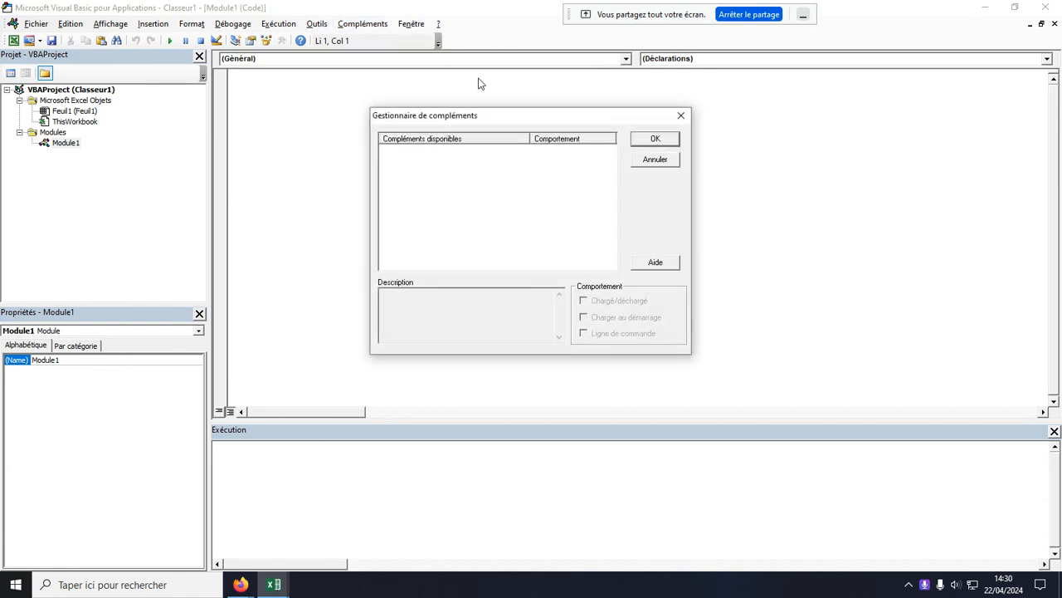
pyautogui.click(681, 117)
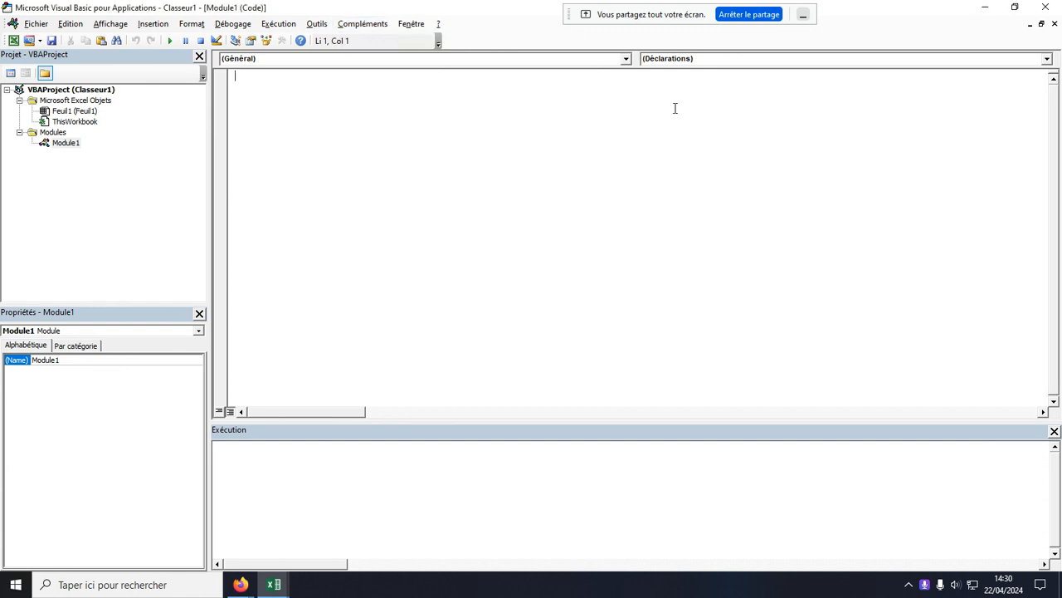
# - Reduce the editor to a smaller window, clear the desktop behind it and open the "installation smart indenter 2013" folder
pyautogui.click(1016, 8)
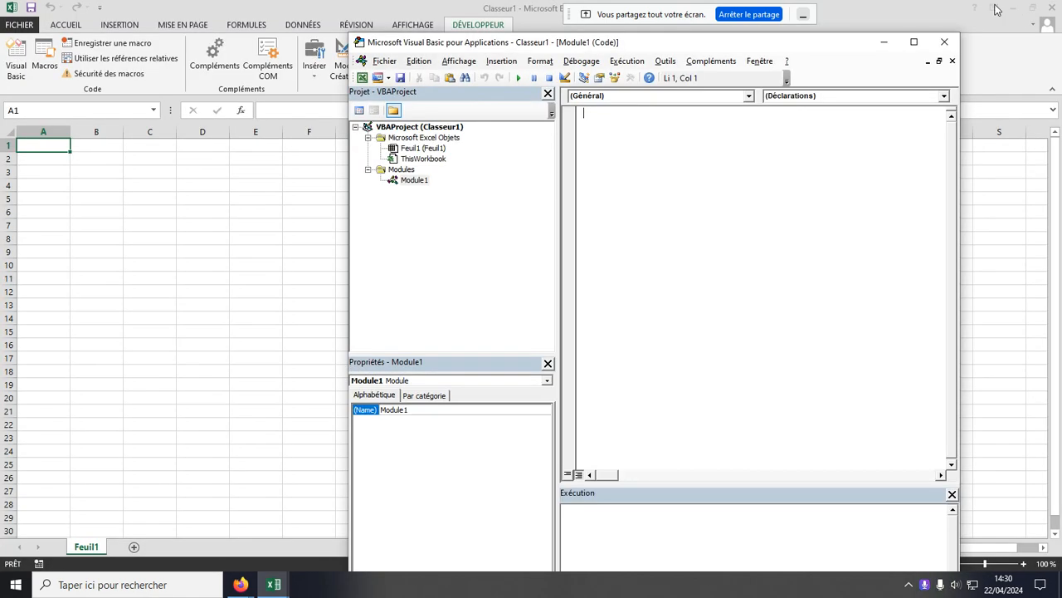
pyautogui.click(1014, 10)
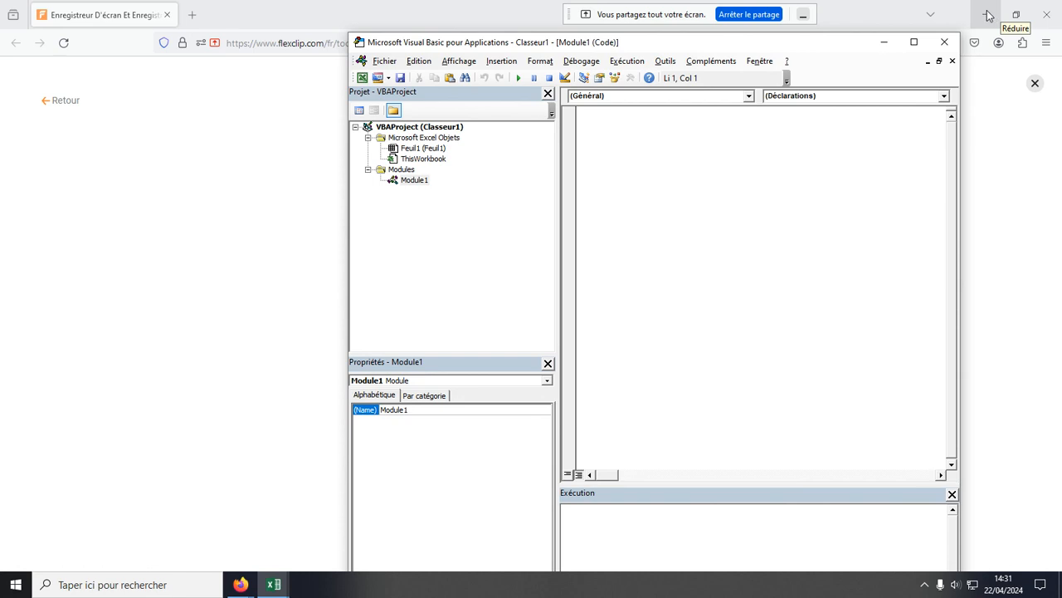
pyautogui.click(988, 14)
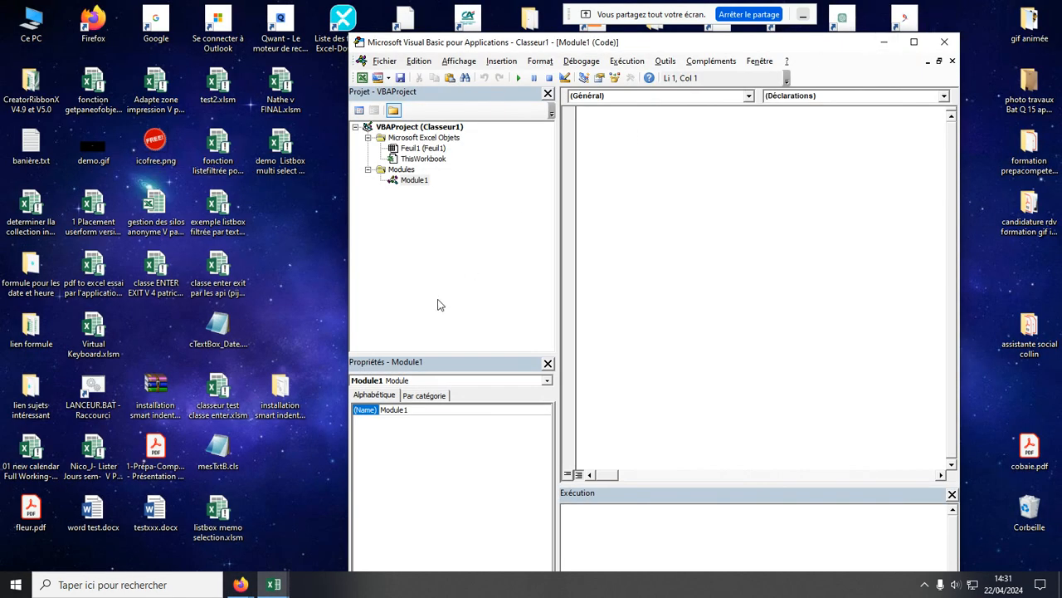
pyautogui.doubleClick(280, 392)
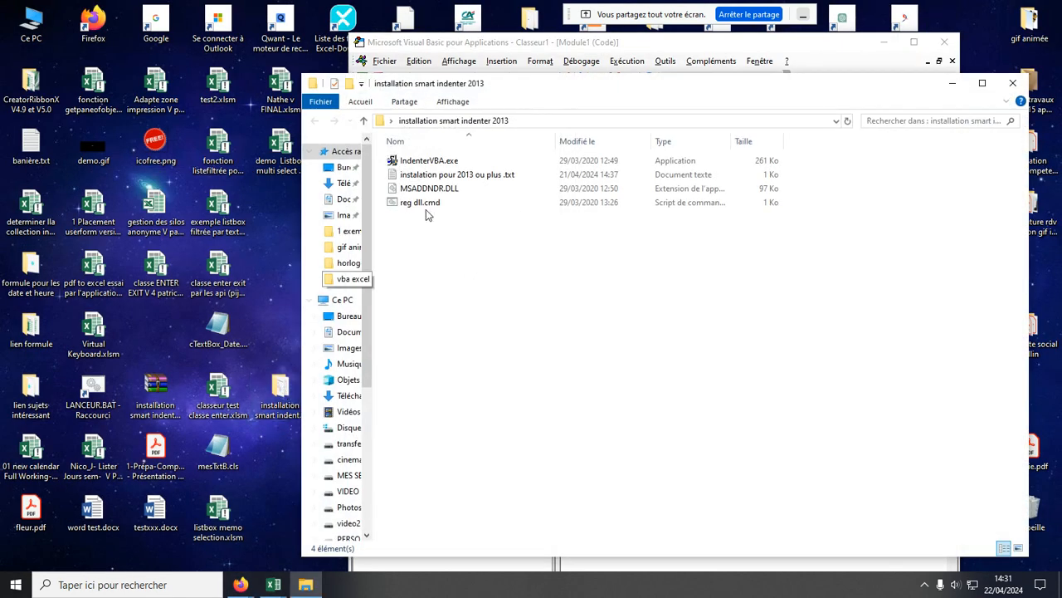
pyautogui.moveTo(593, 89); pyautogui.dragTo(326, 63)
# - Open "instalation pour 2013 ou plus .txt" in Notepad and read the 32-bit installation instructions
pyautogui.doubleClick(175, 147)
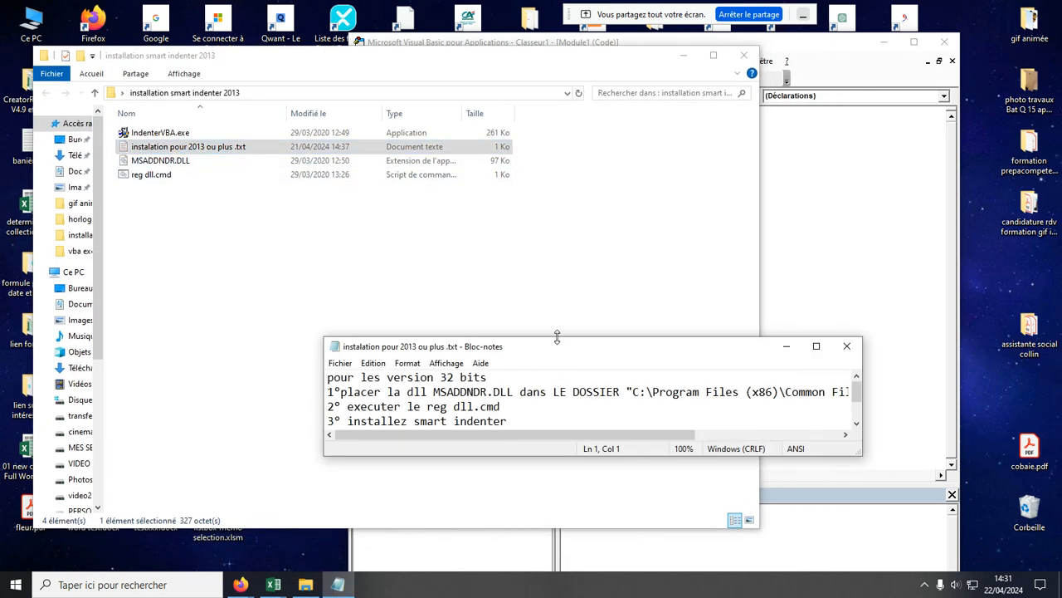
pyautogui.moveTo(557, 336); pyautogui.dragTo(550, 203)
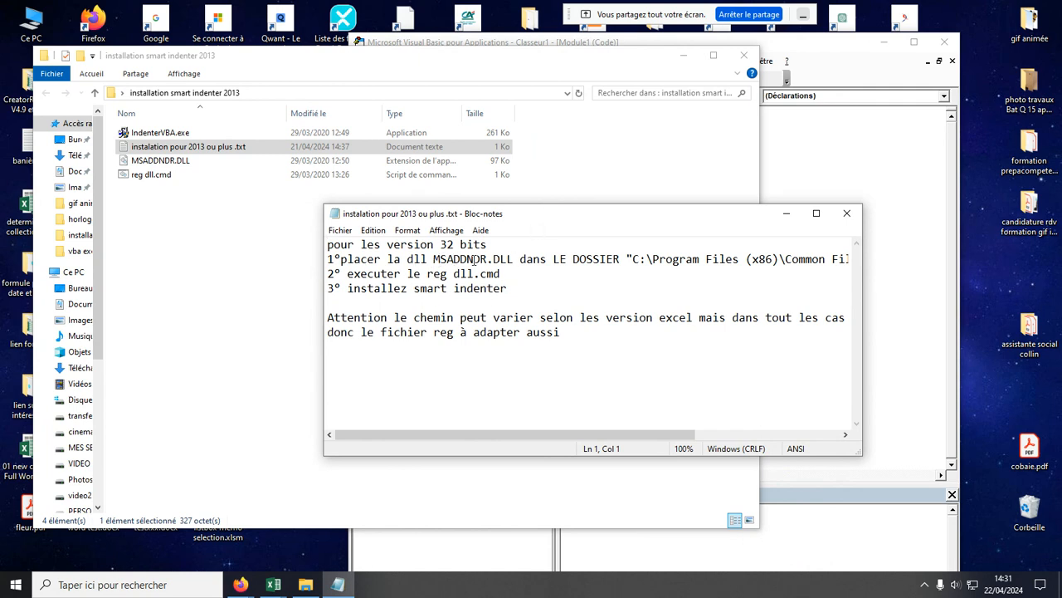
pyautogui.moveTo(555, 429); pyautogui.dragTo(587, 432)
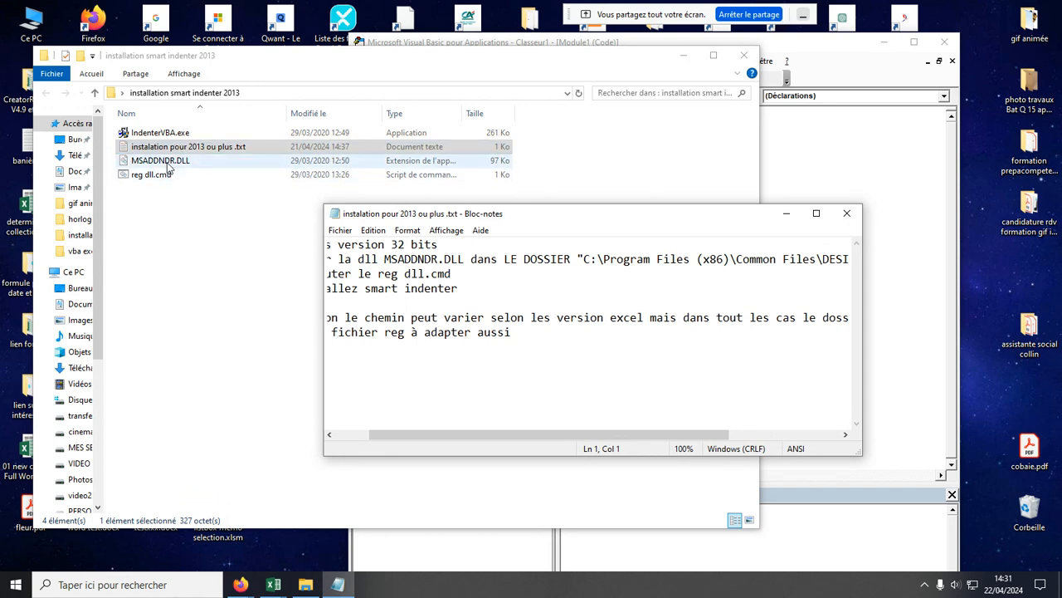
# - Open the folder C:\Program Files (x86)\Common Files\DESIGNER in a second Explorer window beside the installation folder
pyautogui.doubleClick(40, 27)
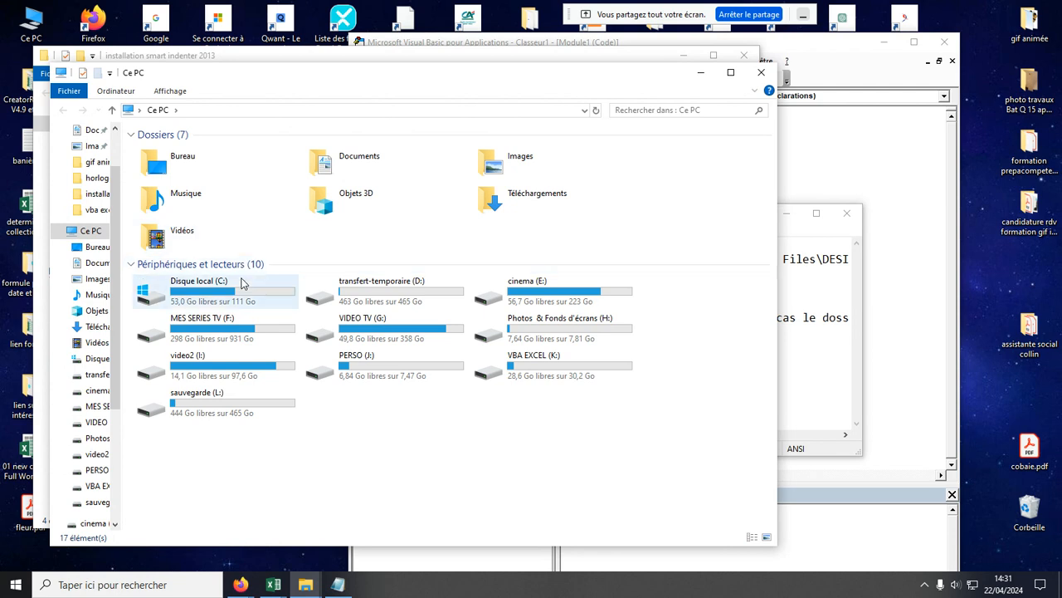
pyautogui.doubleClick(240, 279)
pyautogui.doubleClick(200, 276)
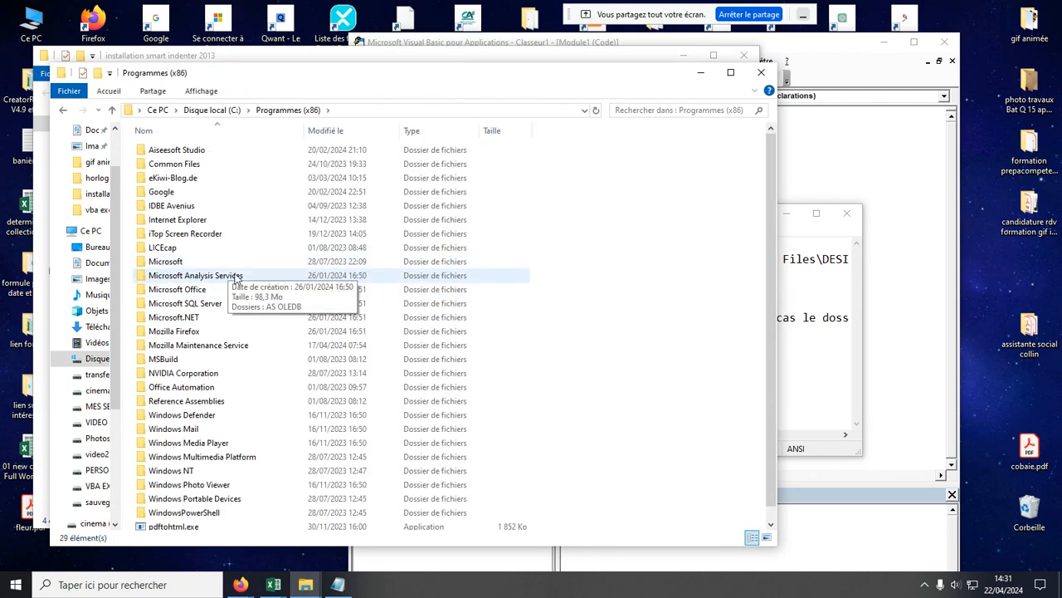
pyautogui.doubleClick(194, 166)
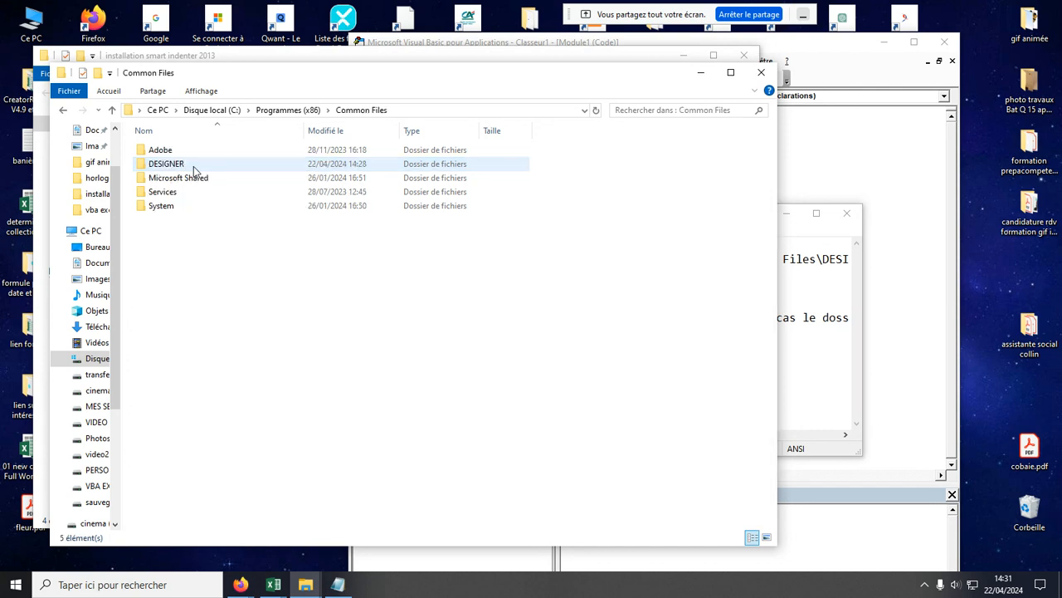
pyautogui.doubleClick(179, 168)
pyautogui.moveTo(254, 84); pyautogui.dragTo(423, 88)
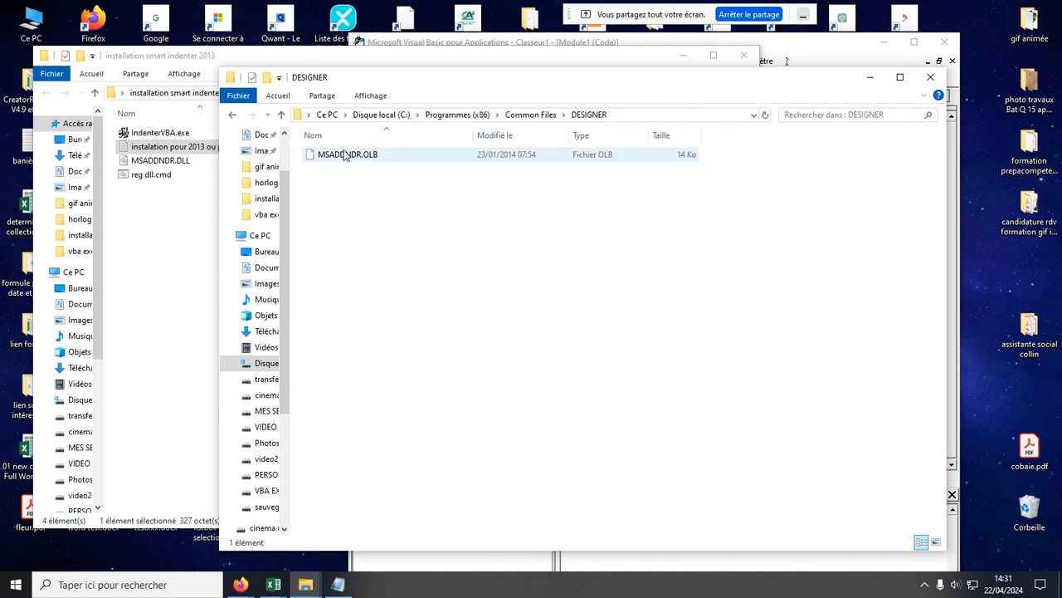
# - Copy MSADDNDR.DLL from the installation folder into the DESIGNER folder with administrator rights, and close the DESIGNER window
pyautogui.moveTo(158, 165); pyautogui.dragTo(368, 191)
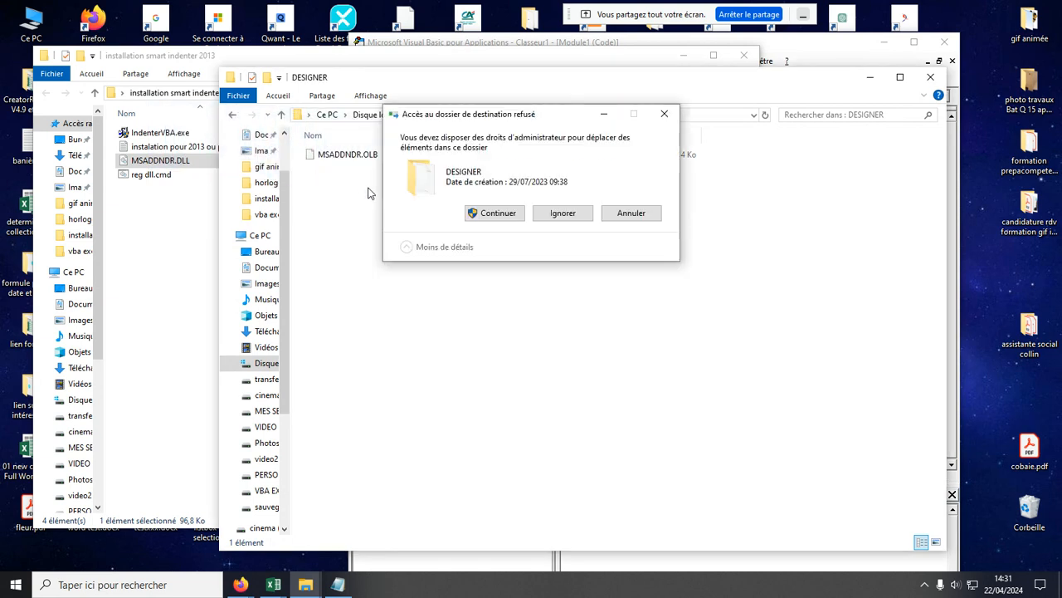
pyautogui.click(629, 214)
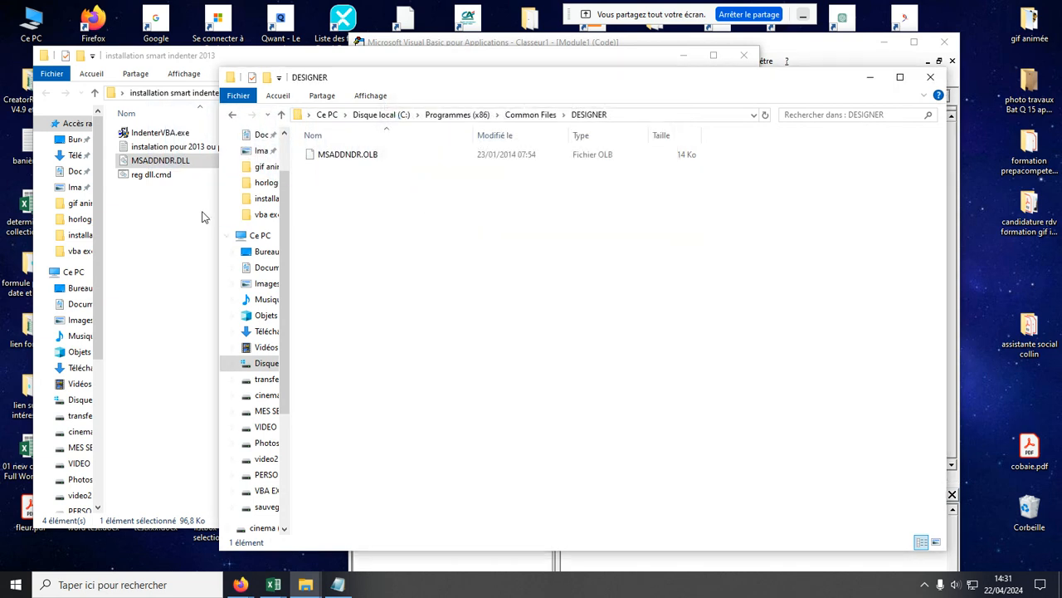
pyautogui.rightClick(160, 163)
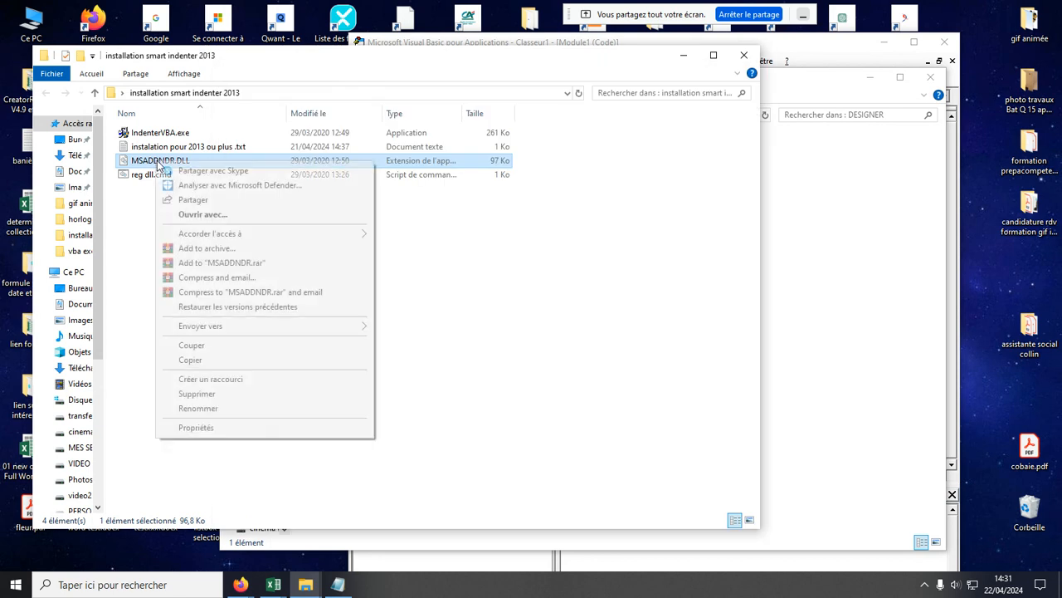
pyautogui.click(207, 360)
pyautogui.click(795, 260)
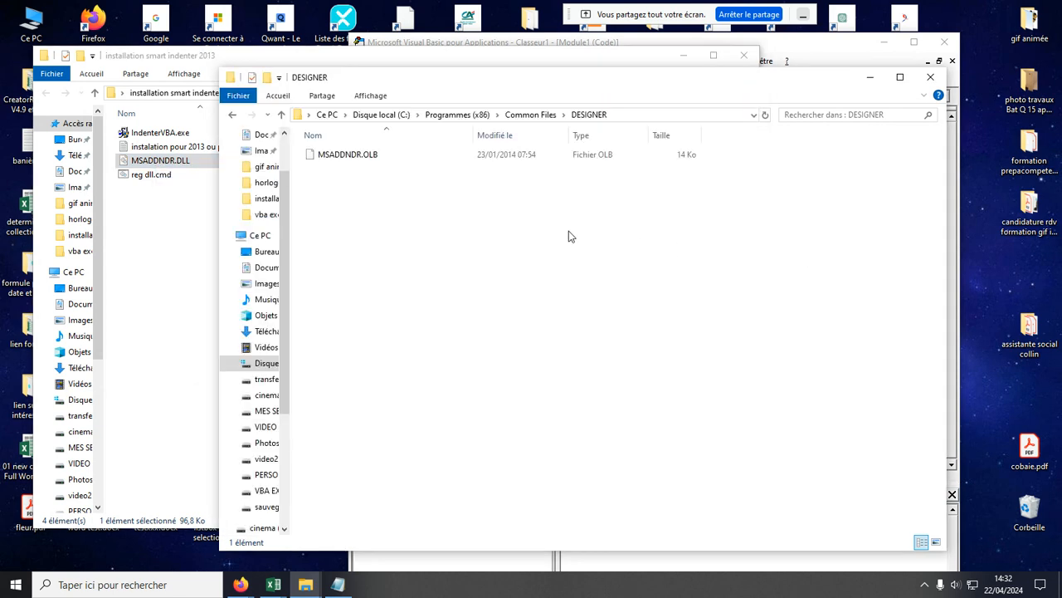
pyautogui.rightClick(501, 219)
pyautogui.click(536, 309)
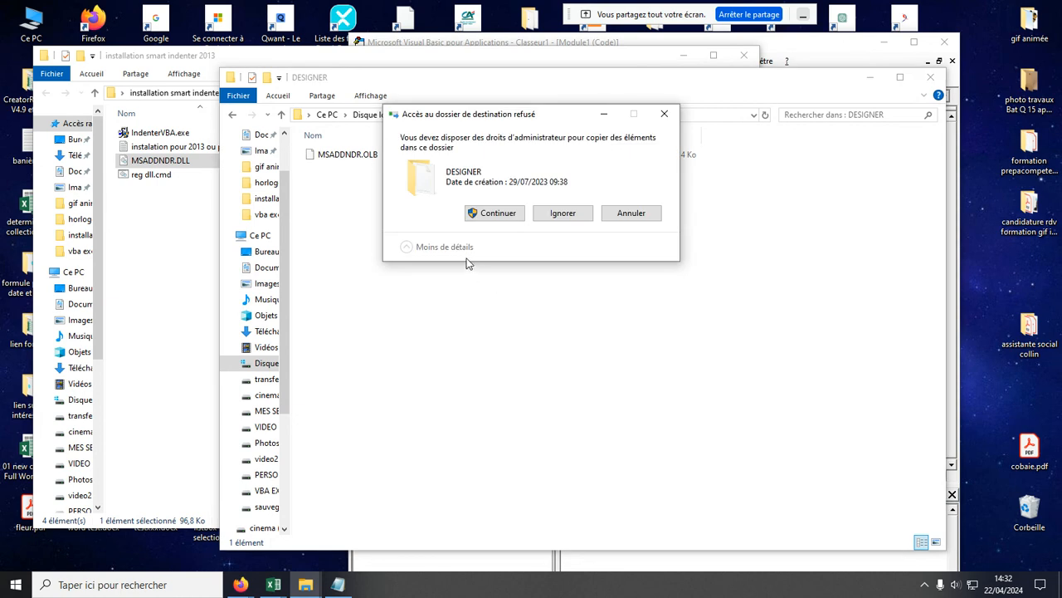
pyautogui.click(510, 215)
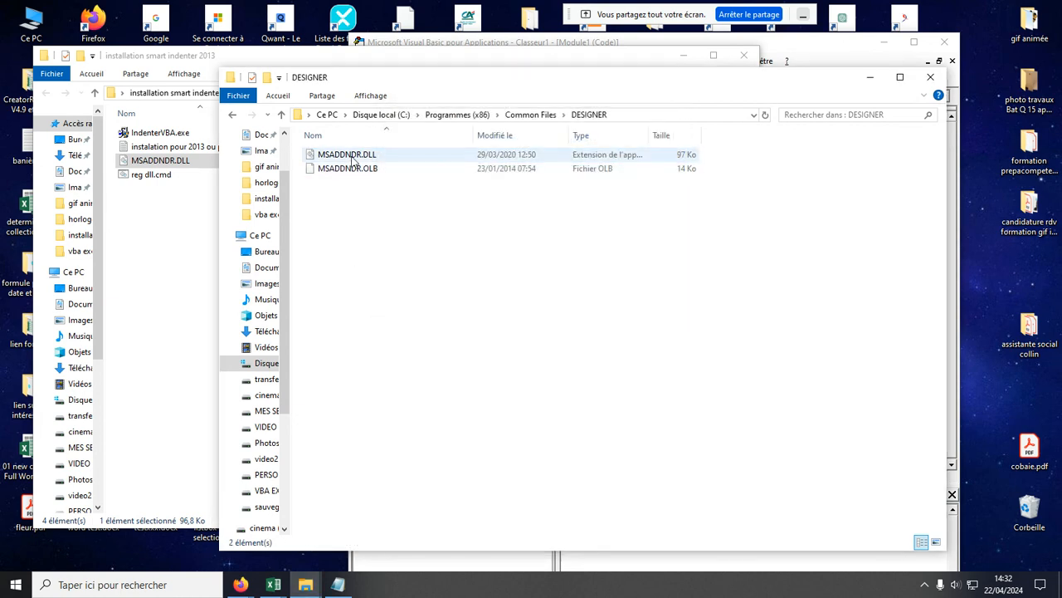
pyautogui.click(930, 77)
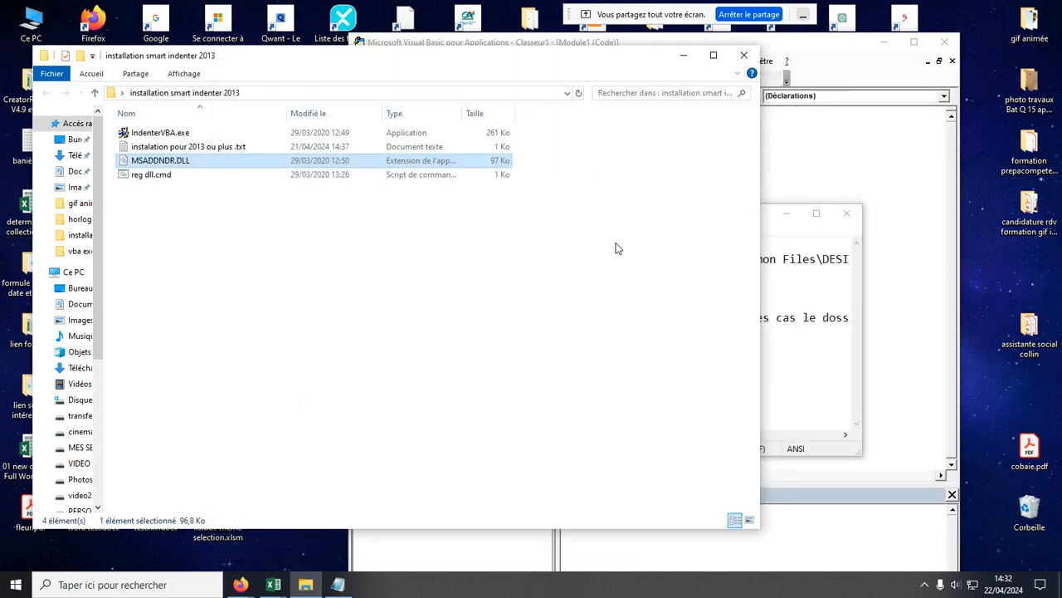
# - Open reg dll.cmd for editing in Notepad, examine its regsvr32 command and DLL path, and close it
pyautogui.rightClick(152, 180)
pyautogui.click(190, 201)
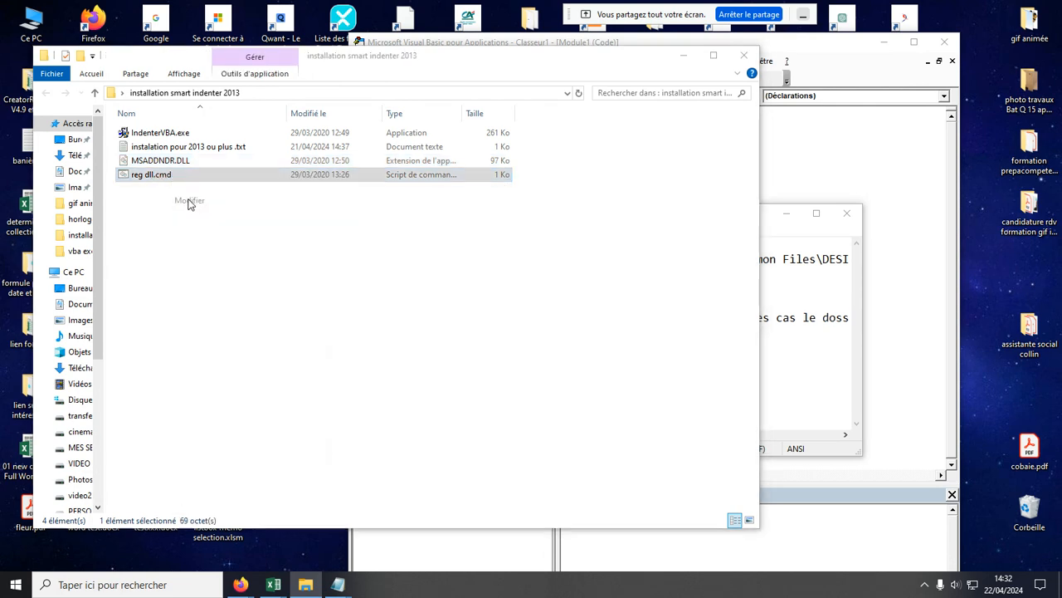
pyautogui.moveTo(442, 341); pyautogui.dragTo(429, 184)
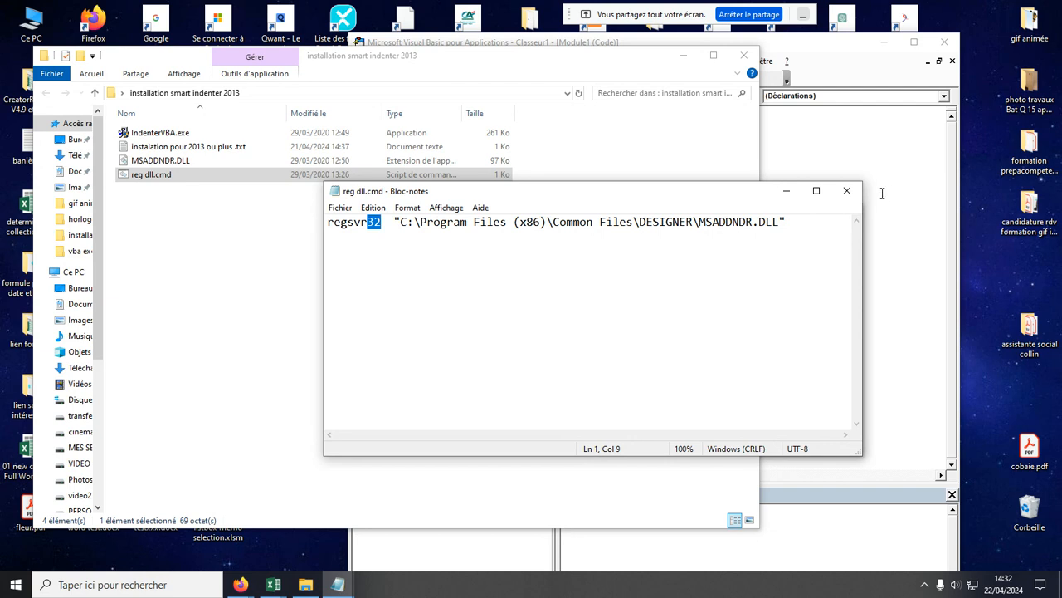
pyautogui.click(846, 191)
pyautogui.click(323, 240)
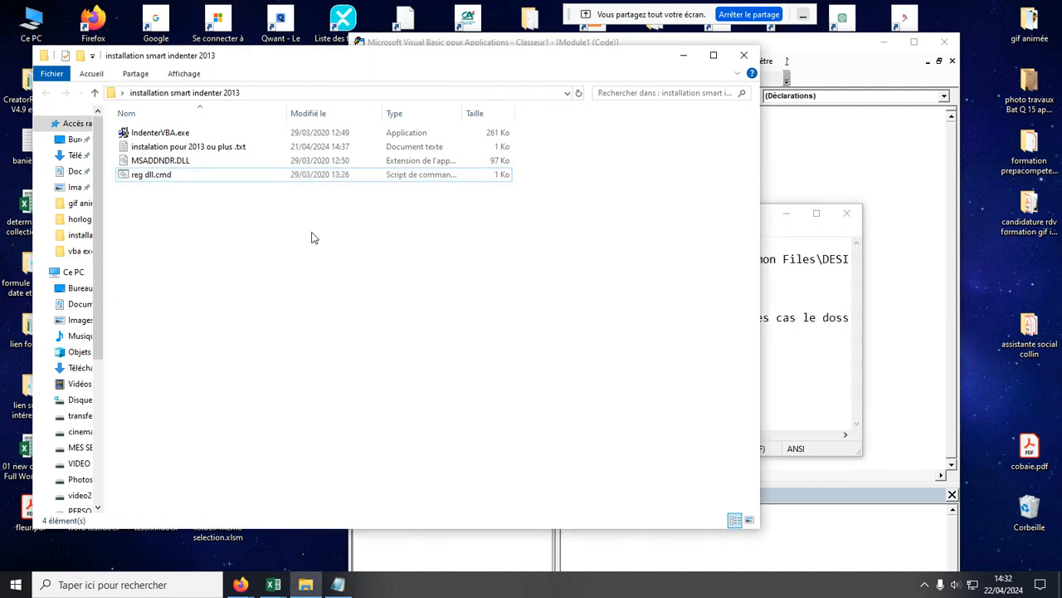
# - Run reg dll.cmd as administrator to register MSADDNDR.DLL and dismiss the RegSvr32 dialog
pyautogui.click(174, 181)
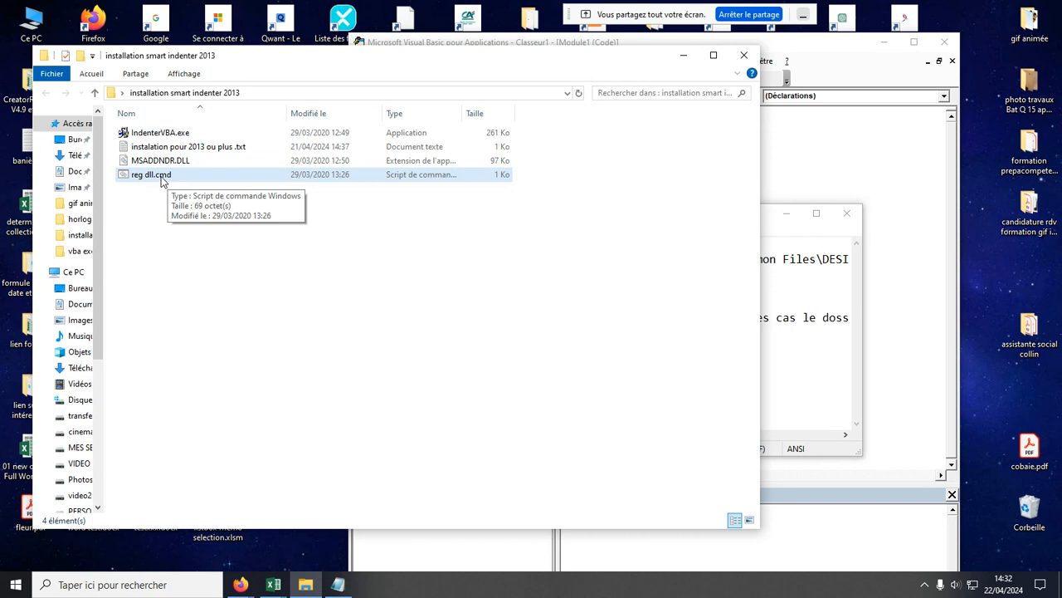
pyautogui.rightClick(163, 181)
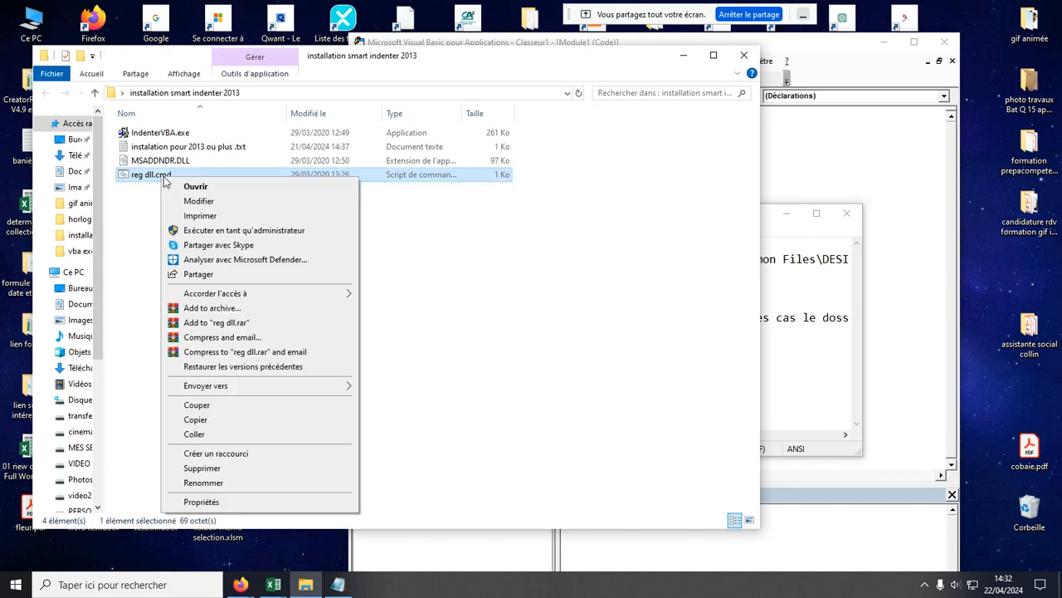
pyautogui.click(239, 232)
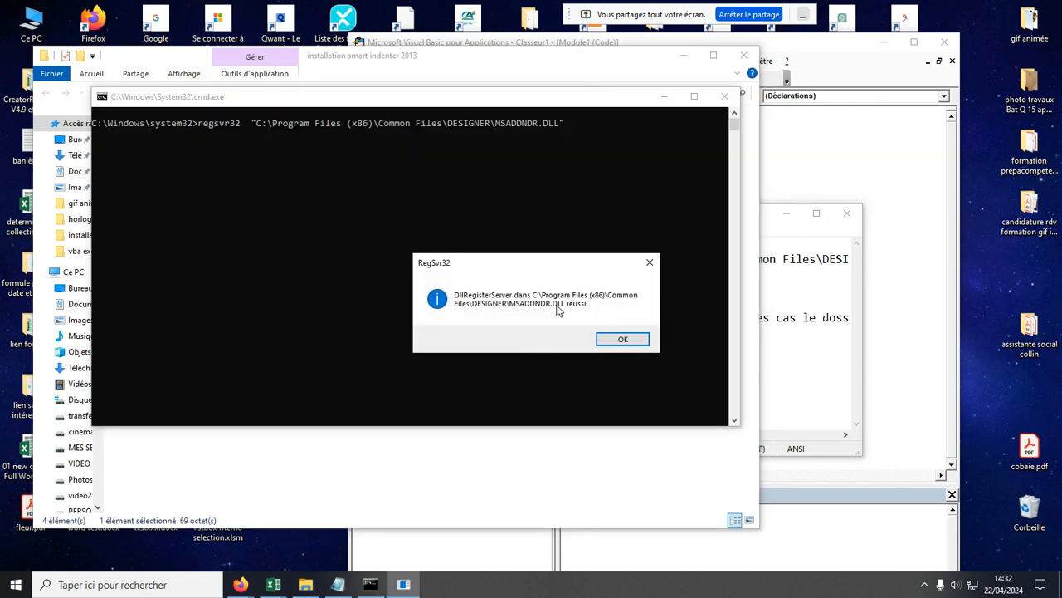
pyautogui.click(623, 340)
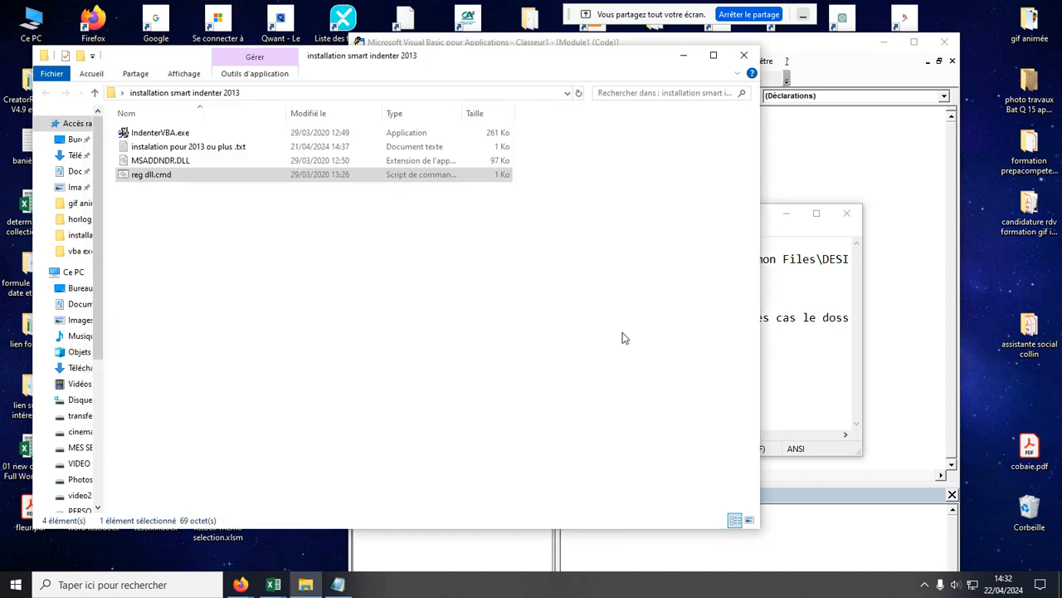
# - Install Smart Indenter v3.5 by running IndenterVBA.exe through its setup wizard, and close the installation folder
pyautogui.doubleClick(156, 134)
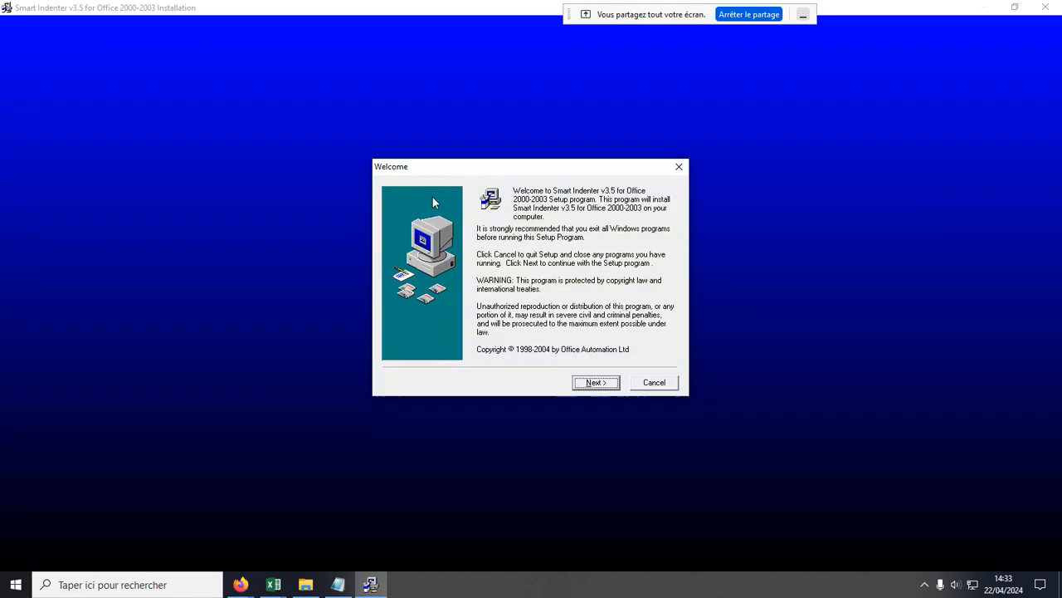
pyautogui.click(587, 383)
pyautogui.click(592, 382)
pyautogui.click(595, 383)
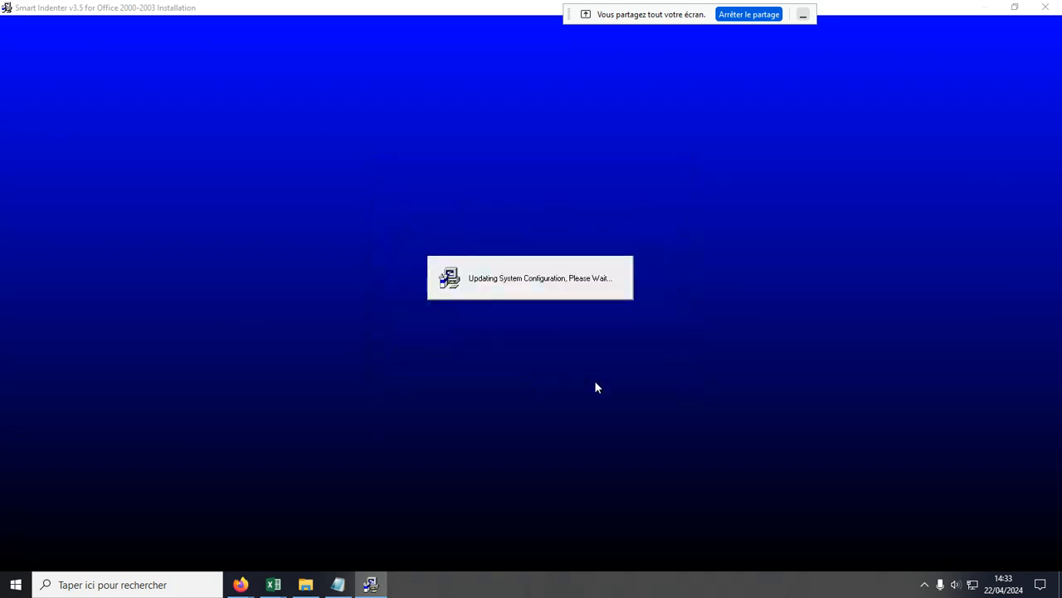
pyautogui.click(587, 382)
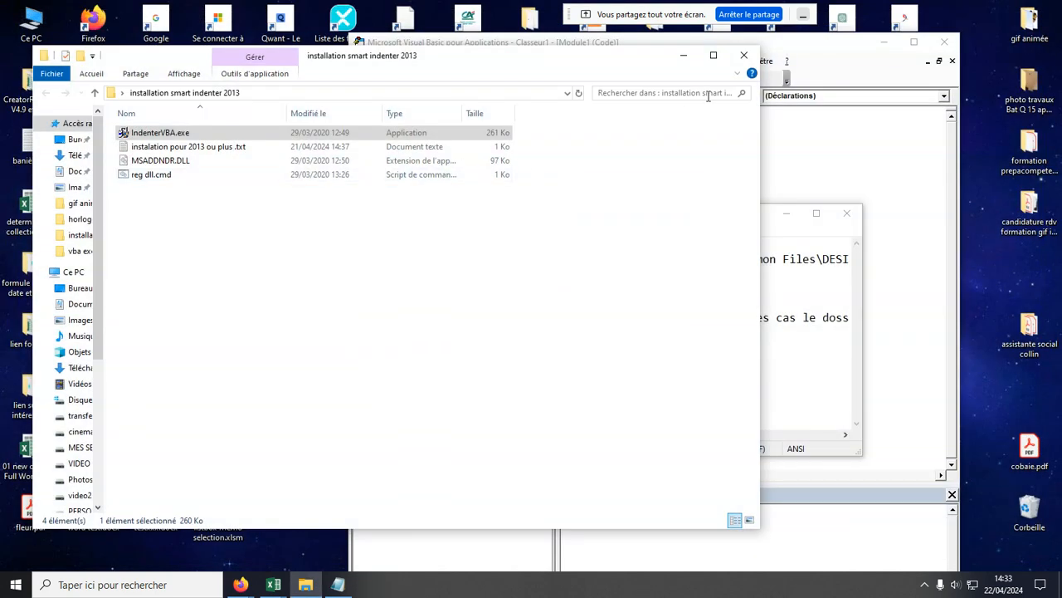
pyautogui.click(744, 54)
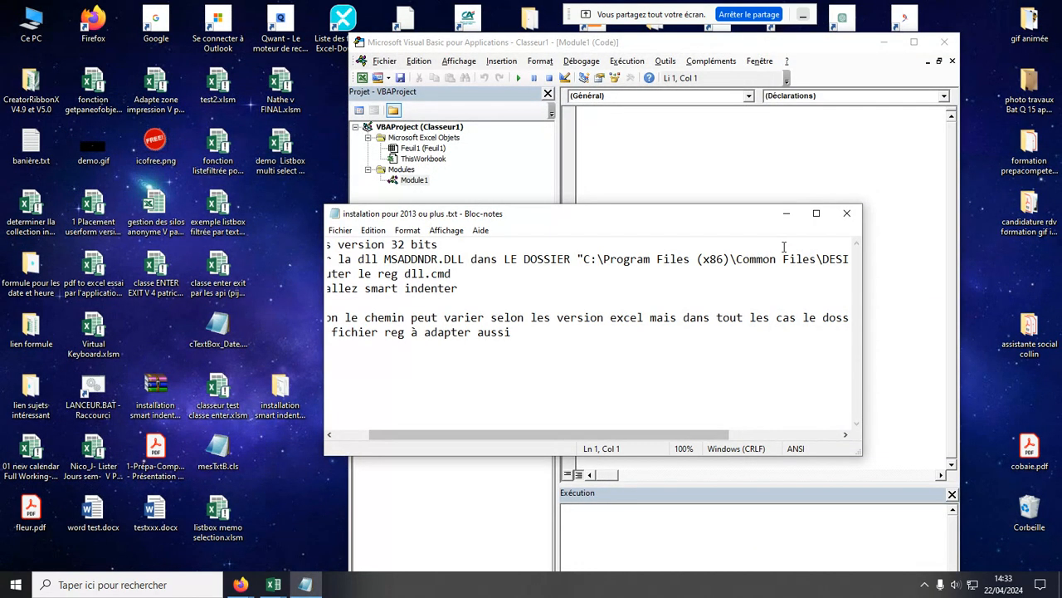
# - Close the installation notes and check the VBA add-in manager and the empty Module1 code window for Smart Indenter
pyautogui.click(847, 213)
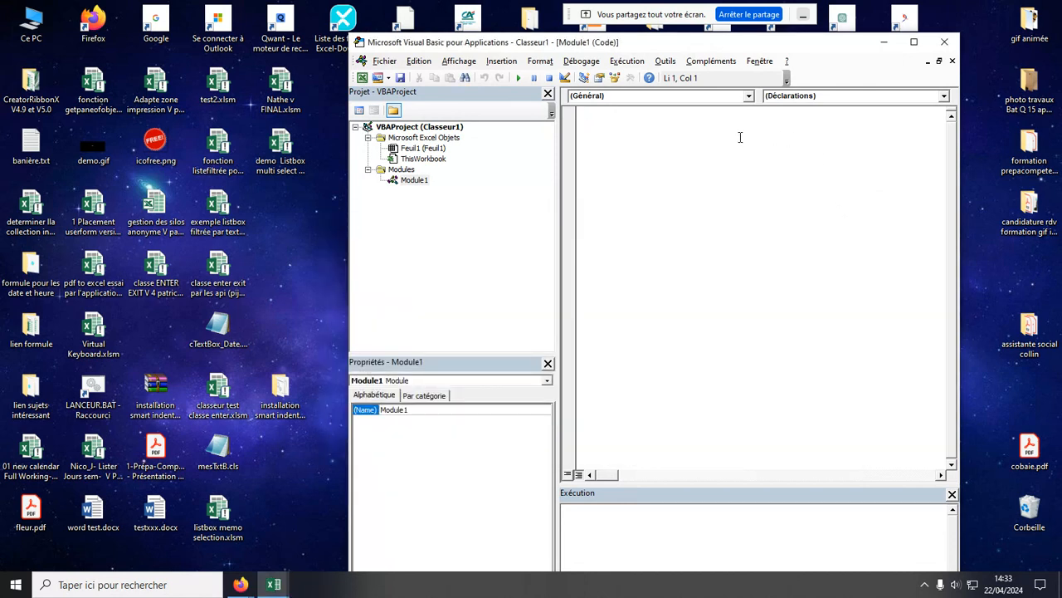
pyautogui.click(706, 62)
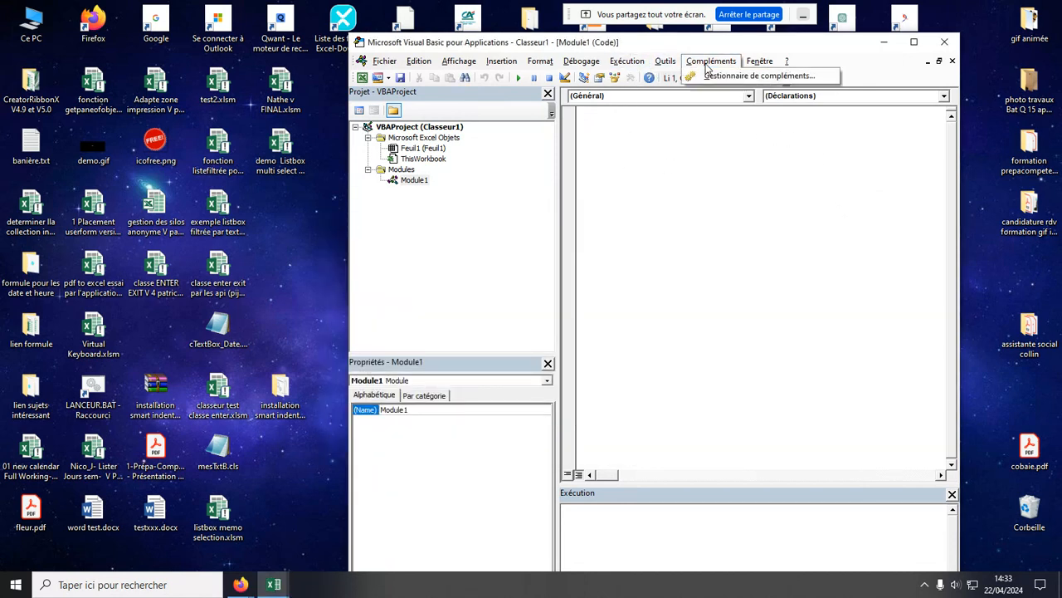
pyautogui.click(714, 78)
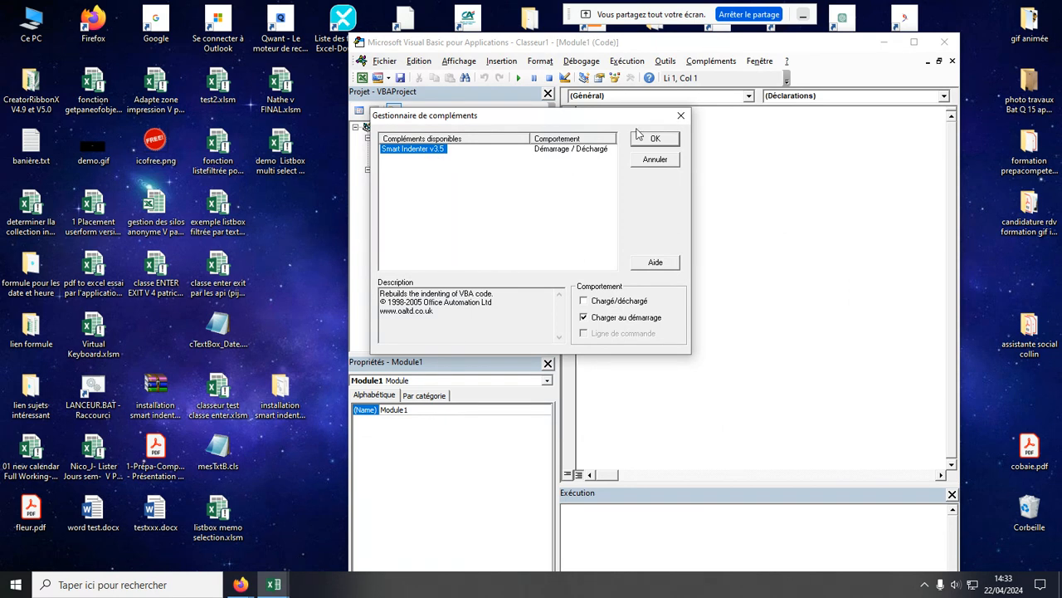
pyautogui.click(681, 115)
pyautogui.rightClick(670, 182)
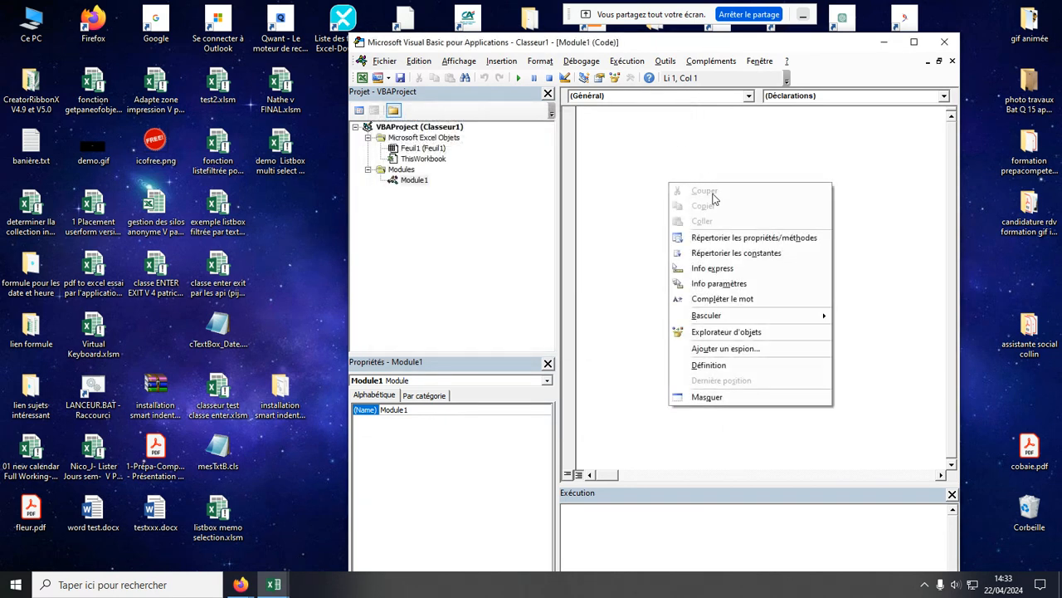
pyautogui.click(419, 184)
# - Close the VBA editor and quit Excel without saving the changes to Classeur1
pyautogui.click(944, 42)
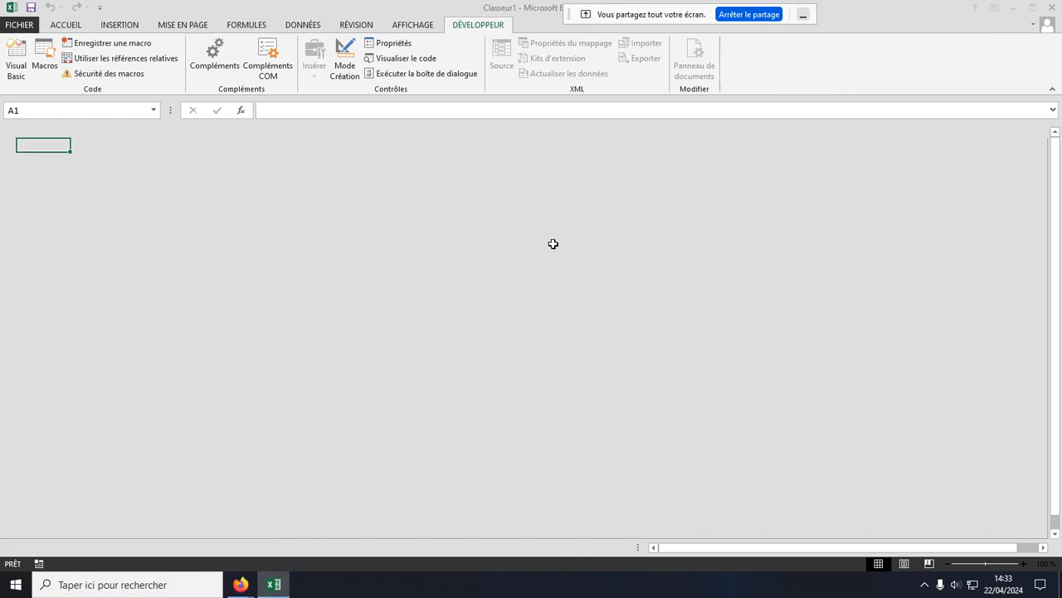
pyautogui.click(1049, 7)
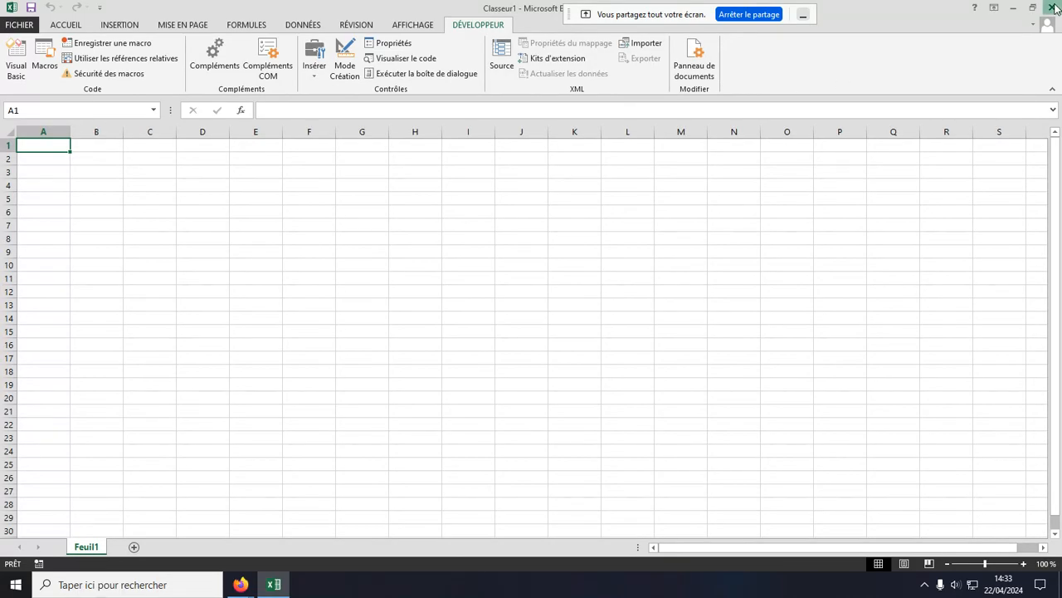
pyautogui.click(531, 309)
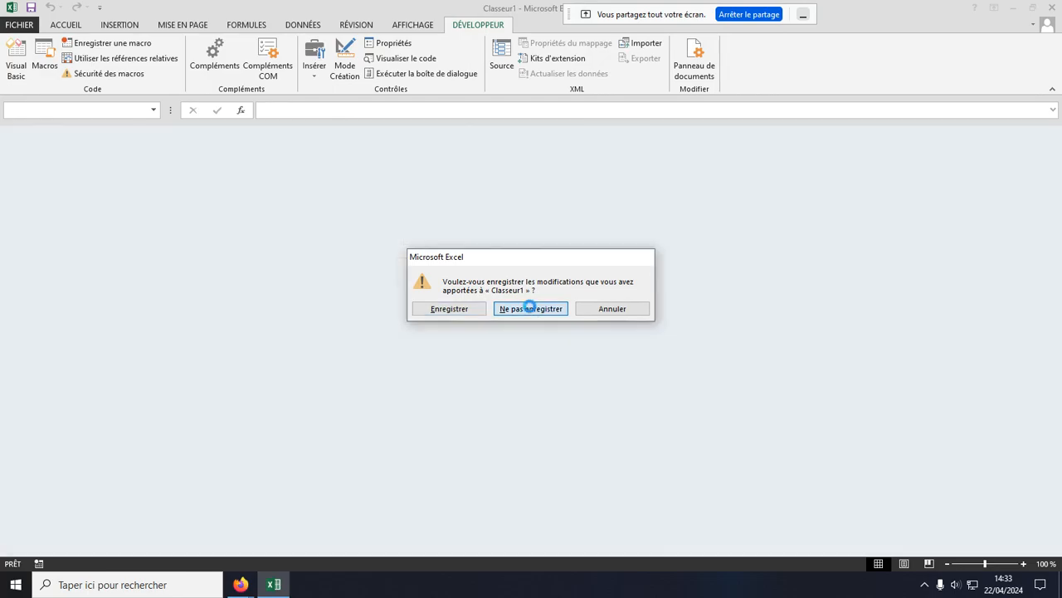
# - Open the desktop workbook demo Listbox multi select figé.xlsm with its macros enabled and show its code in the VBA editor
pyautogui.click(16, 586)
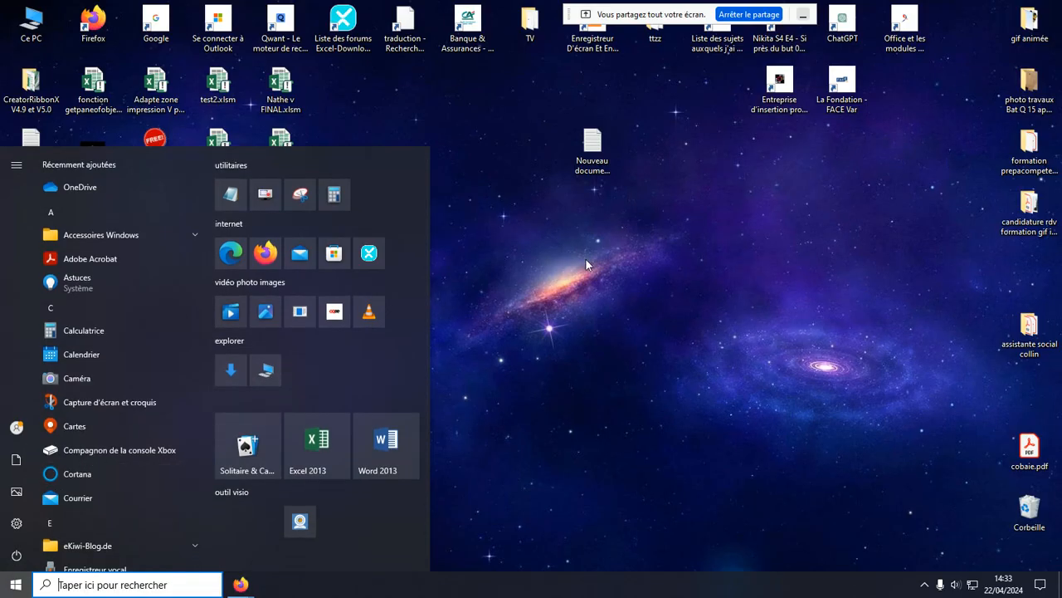
pyautogui.click(587, 258)
pyautogui.click(280, 146)
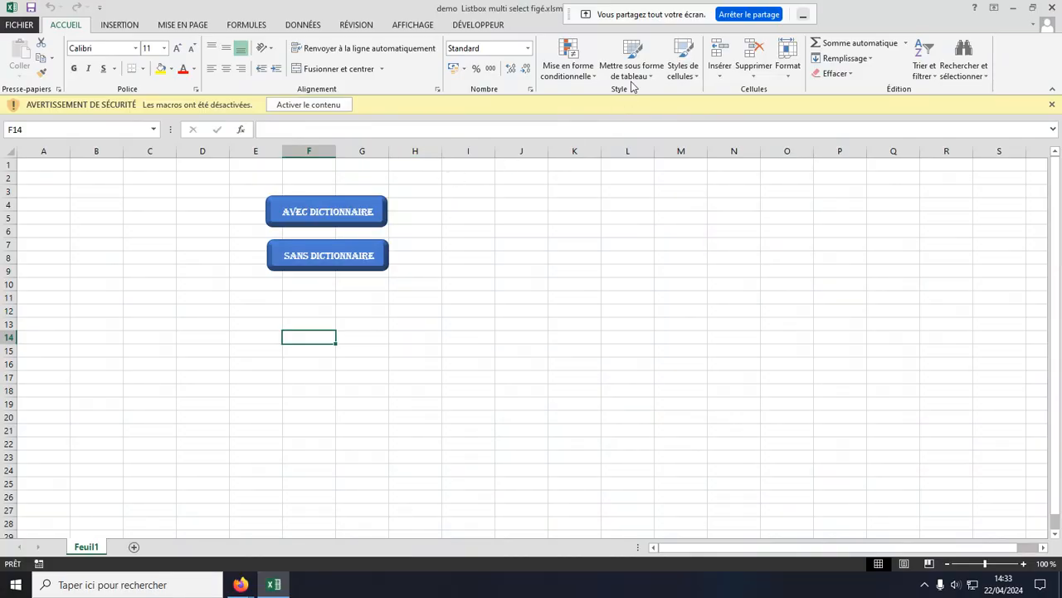
pyautogui.click(483, 26)
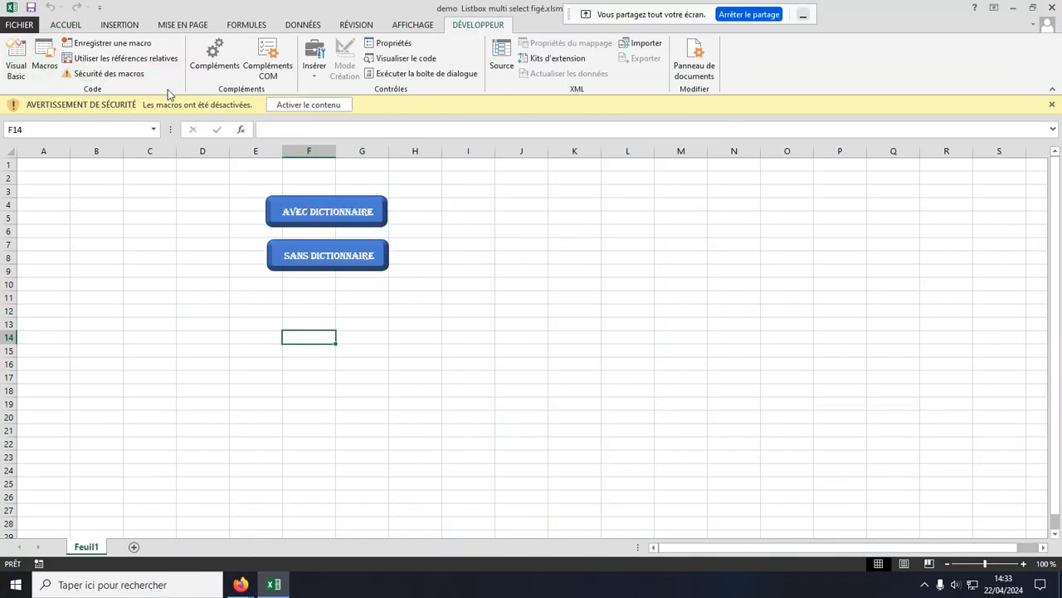
pyautogui.click(276, 104)
pyautogui.click(16, 60)
# - Examine the Smart Indent commands offered for the ListBox1_Change procedure in UserForm2's code, and dismiss them without running any
pyautogui.rightClick(622, 257)
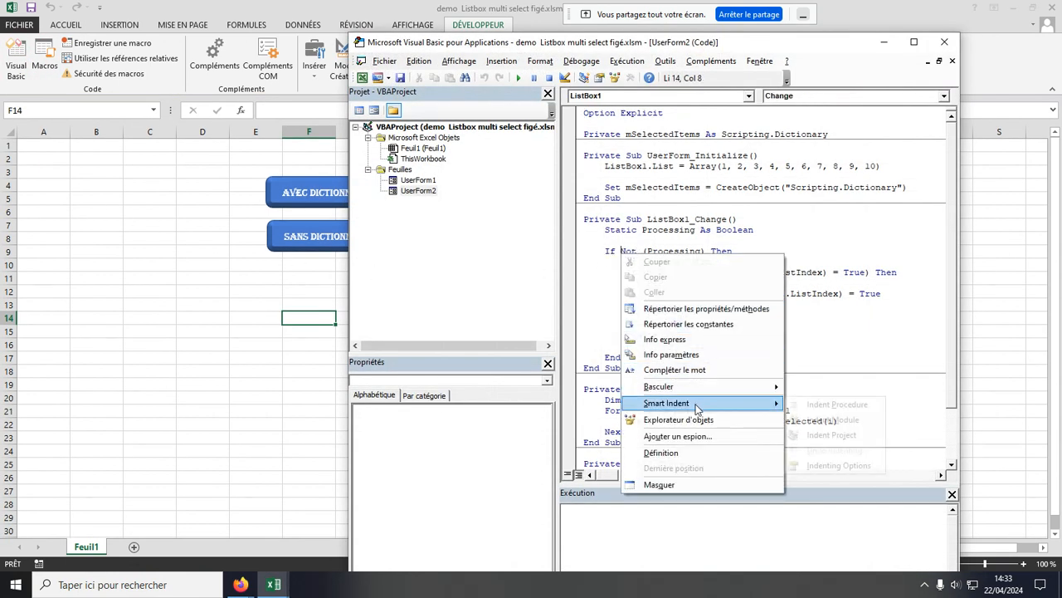
pyautogui.moveTo(722, 404)
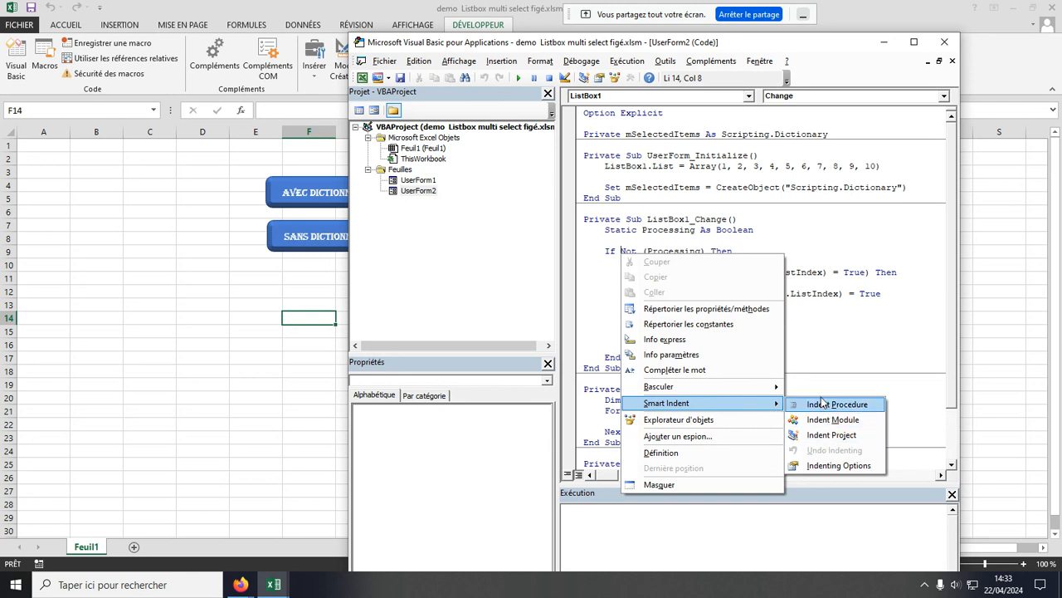
pyautogui.click(826, 336)
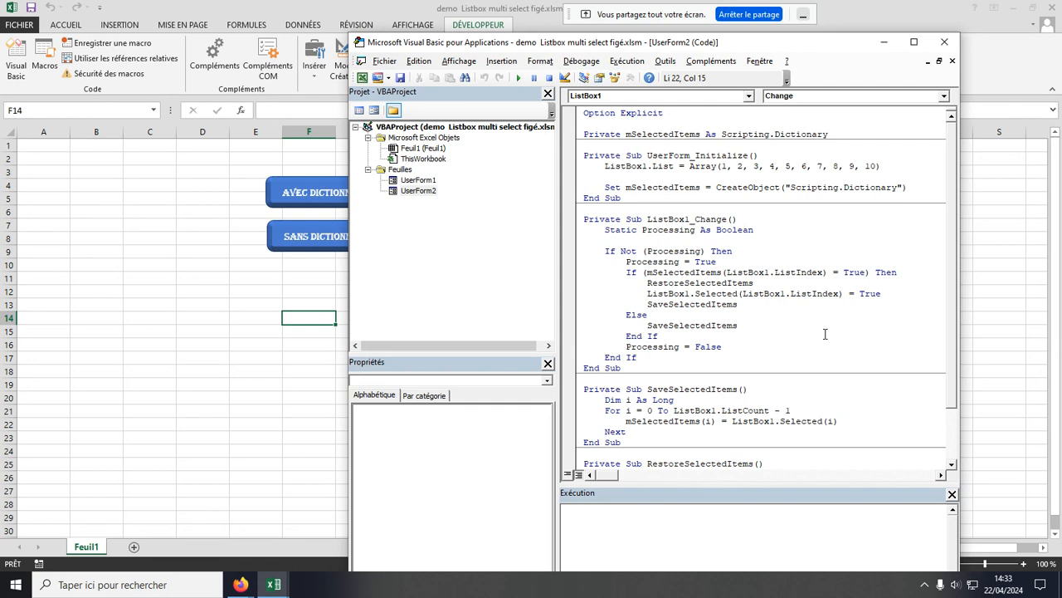